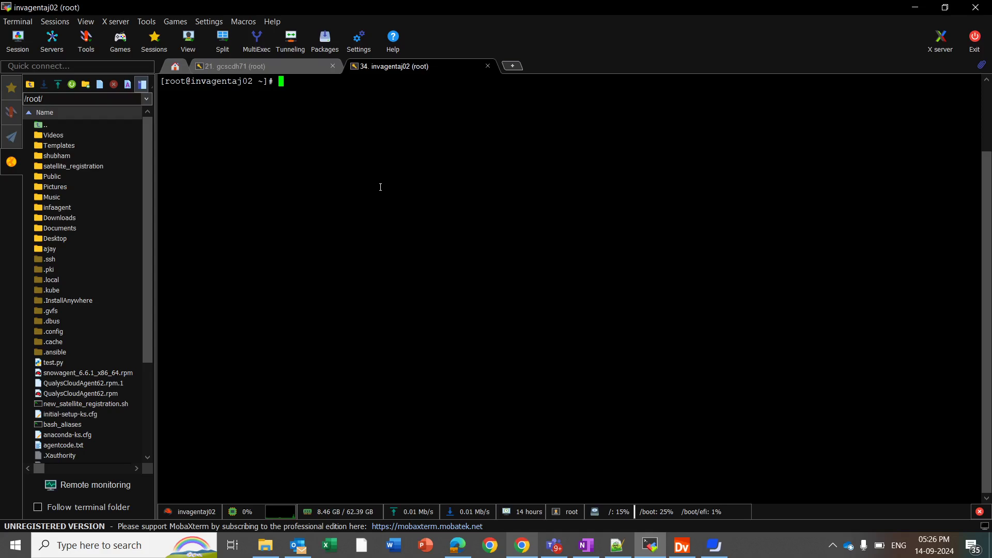
{"action": "type", "text": "ps -ef "}
{"action": "type", "text": "| grep "}
{"action": "type", "text": "Connector"}
Run ps -ef | grep Connector to find the Connector Service process with its 512m heap.
{"action": "key", "text": "Return"}
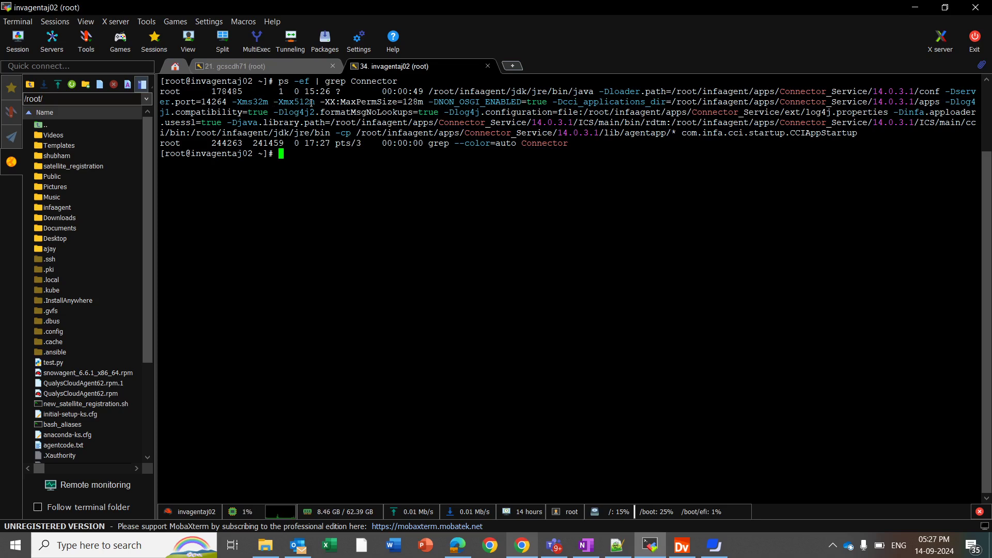
{"action": "type", "text": "cd "}
{"action": "type", "text": "/root"}
{"action": "type", "text": "/infaage"}
{"action": "type", "text": "nt/ap"}
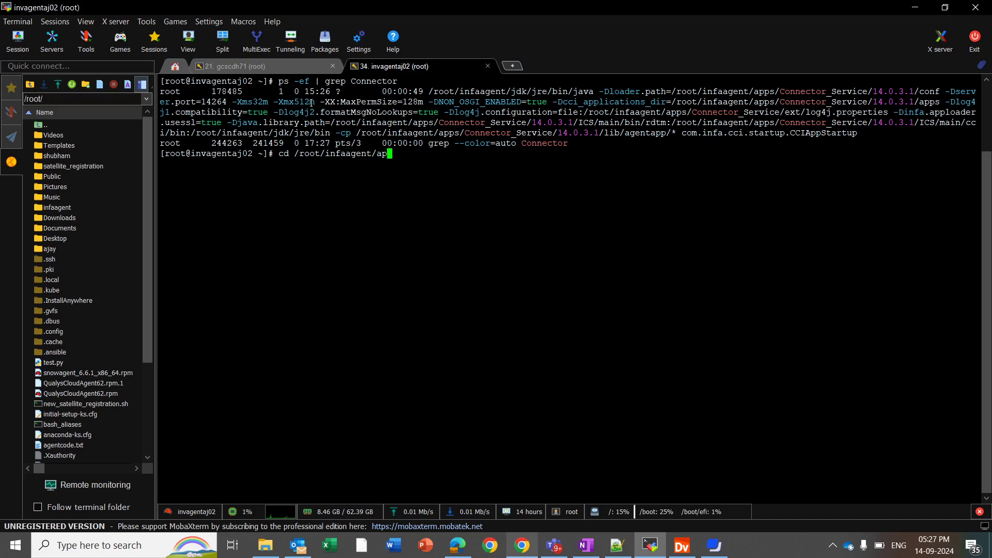
{"action": "type", "text": "ps/age"}
Move into /root/infaagent/apps/agentcore and list its contents.
{"action": "key", "text": "Tab"}
{"action": "key", "text": "Return"}
{"action": "type", "text": "ls"}
{"action": "key", "text": "Return"}
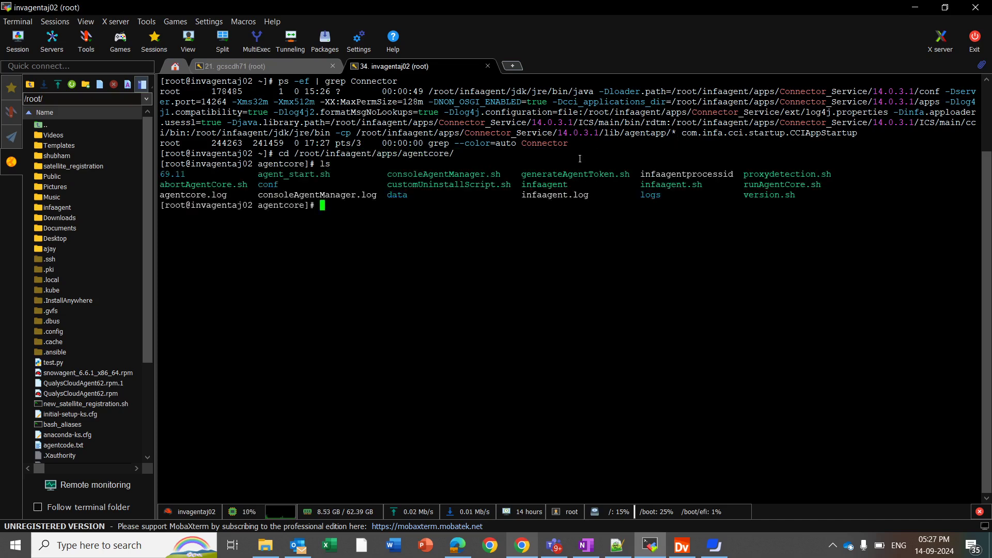
Run ./infaagent shutdown to stop the Informatica agent.
{"action": "double_click", "coordinate": [541, 185]}
{"action": "right_click", "coordinate": [541, 185]}
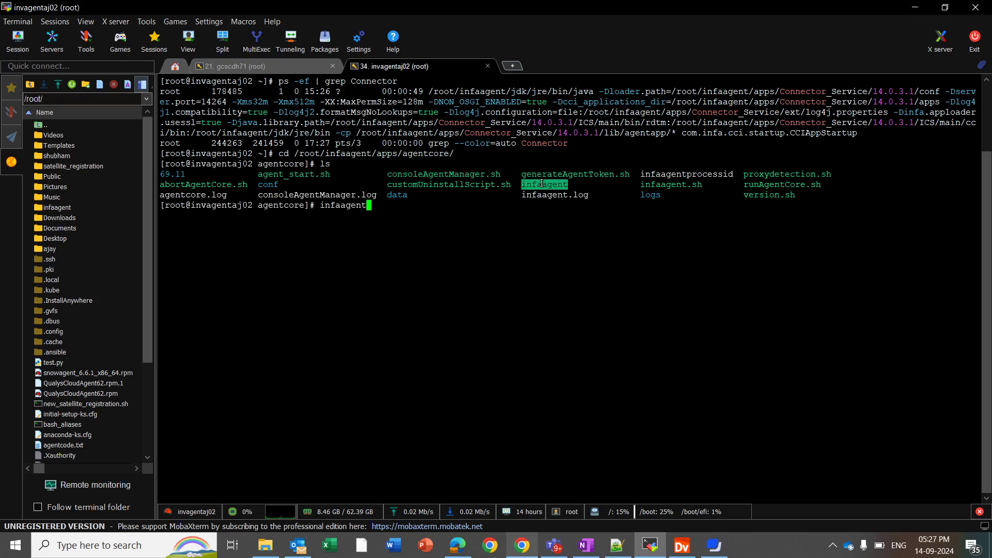
{"action": "key", "text": "Home"}
{"action": "type", "text": "./"}
{"action": "key", "text": "Right"}
{"action": "key", "text": "Right"}
{"action": "key", "text": "Right"}
{"action": "key", "text": "Right"}
{"action": "key", "text": "Right"}
{"action": "key", "text": "Right"}
{"action": "type", "text": "s"}
{"action": "type", "text": "hutdown"}
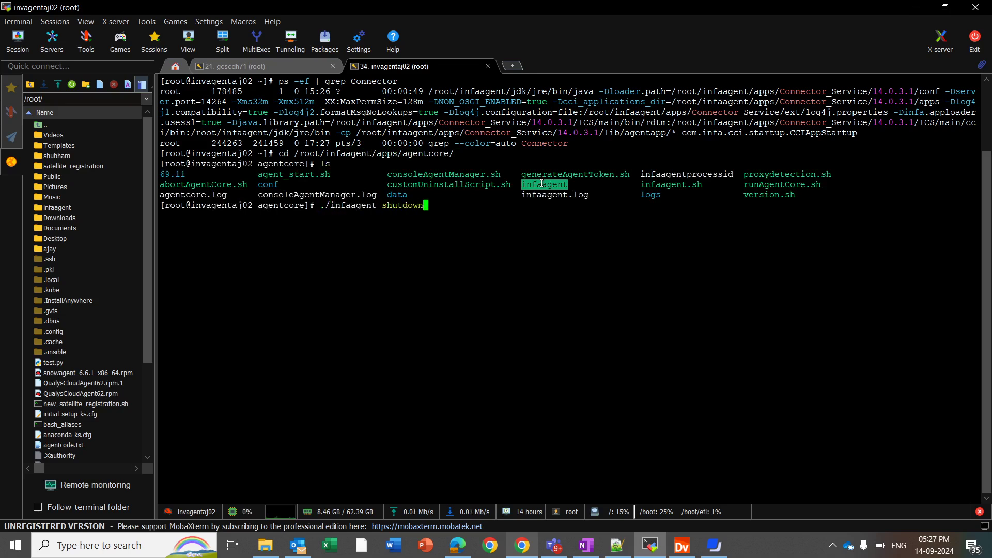
{"action": "key", "text": "Return"}
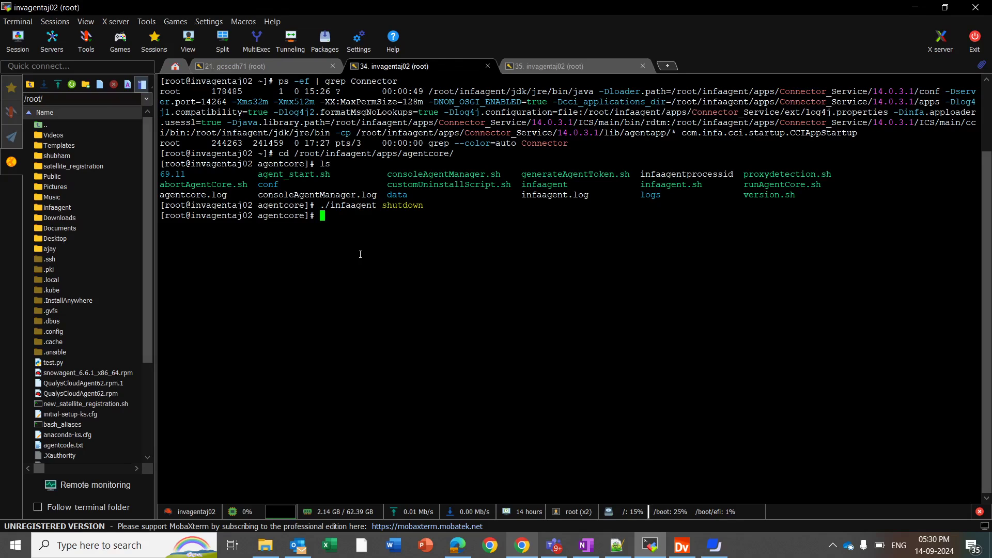
{"action": "type", "text": "cd "}
{"action": "type", "text": "/root"}
{"action": "type", "text": "/if"}
Move into /root/infaagent/apps/Connector_Service/ext and list its files.
{"action": "key", "text": "BackSpace"}
{"action": "type", "text": "nf"}
{"action": "type", "text": "a"}
{"action": "key", "text": "Tab"}
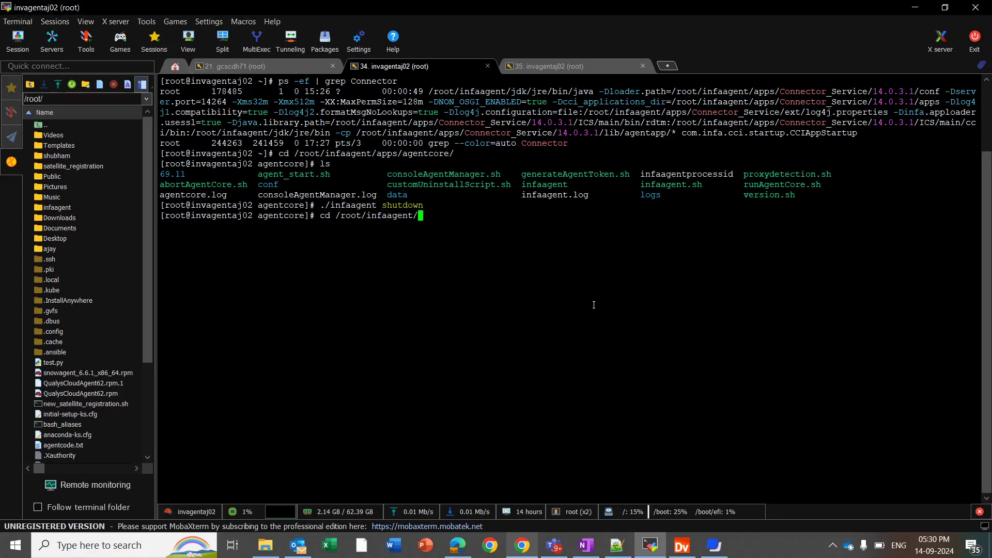
{"action": "type", "text": "ap"}
{"action": "key", "text": "Tab"}
{"action": "type", "text": "Co"}
{"action": "type", "text": "n"}
{"action": "key", "text": "Tab"}
{"action": "type", "text": "e"}
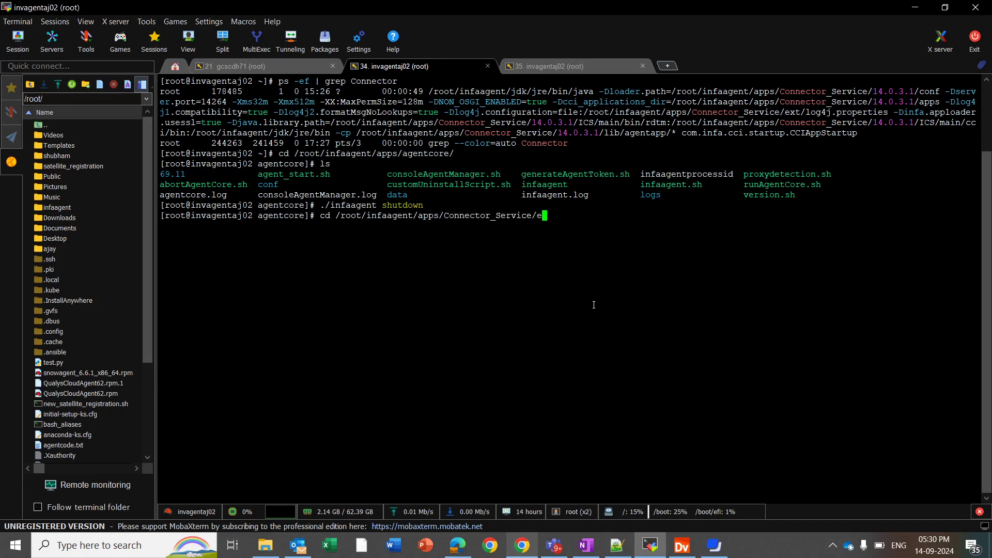
{"action": "type", "text": "x"}
{"action": "key", "text": "Tab"}
{"action": "key", "text": "Return"}
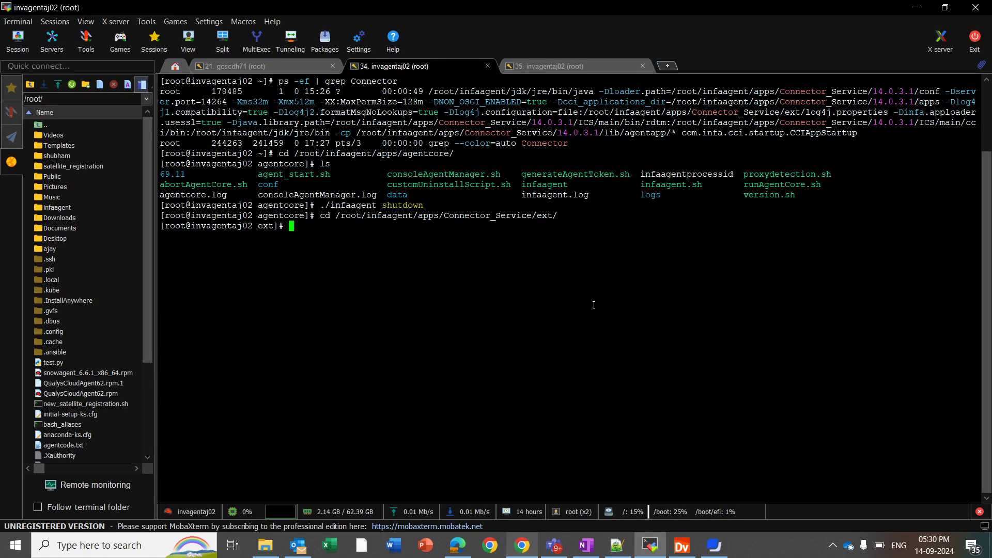
{"action": "type", "text": "ls"}
{"action": "key", "text": "Return"}
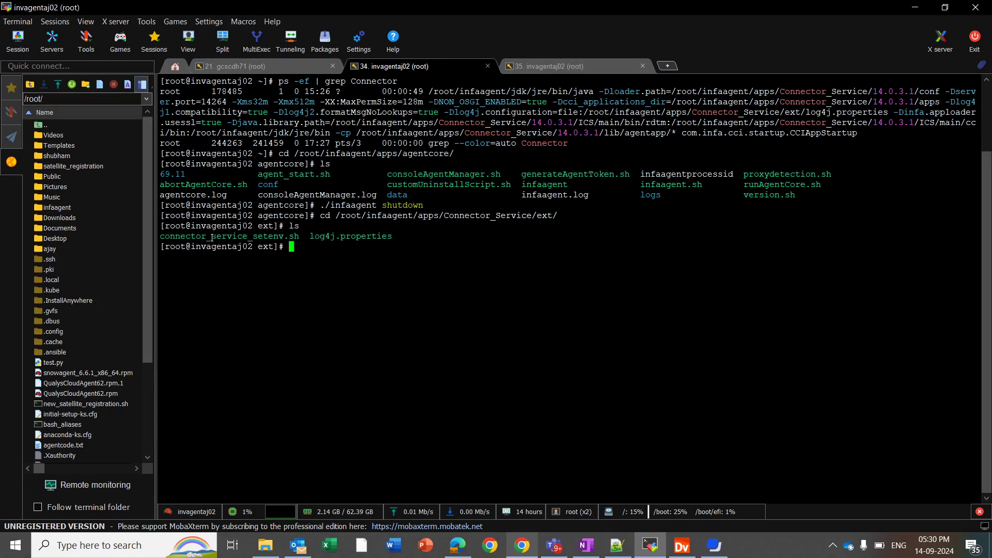
Open connector_service_setenv.sh in vi.
{"action": "double_click", "coordinate": [256, 236]}
{"action": "type", "text": "vi"}
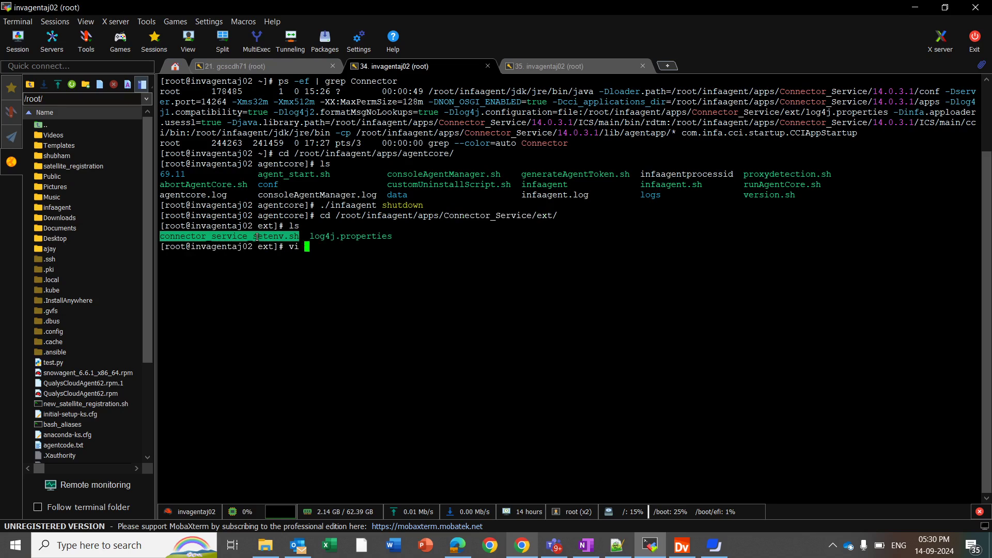
{"action": "right_click", "coordinate": [257, 236]}
{"action": "key", "text": "Return"}
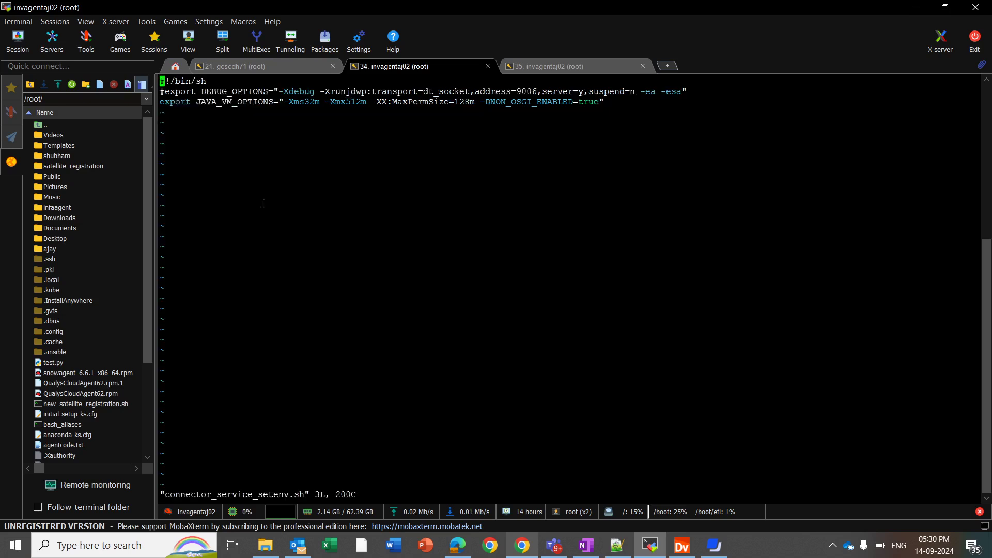
Navigate to the -Xmx512m value on the JAVA_VM_OPTIONS line.
{"action": "key", "text": "Down"}
{"action": "key", "text": "Down"}
{"action": "key", "text": "Right"}
{"action": "key", "text": "Right"}
{"action": "key", "text": "Right"}
{"action": "key", "text": "Right"}
{"action": "key", "text": "Right"}
{"action": "key", "text": "Right"}
{"action": "key", "text": "Right"}
{"action": "key", "text": "Right"}
{"action": "key", "text": "Right"}
{"action": "key", "text": "Right"}
{"action": "key", "text": "Right"}
{"action": "key", "text": "Right"}
{"action": "key", "text": "Right"}
{"action": "key", "text": "Right"}
{"action": "key", "text": "Left"}
{"action": "key", "text": "Right"}
Replace the 512 heap value with 1024 and leave insert mode.
{"action": "key", "text": "i"}
{"action": "key", "text": "BackSpace"}
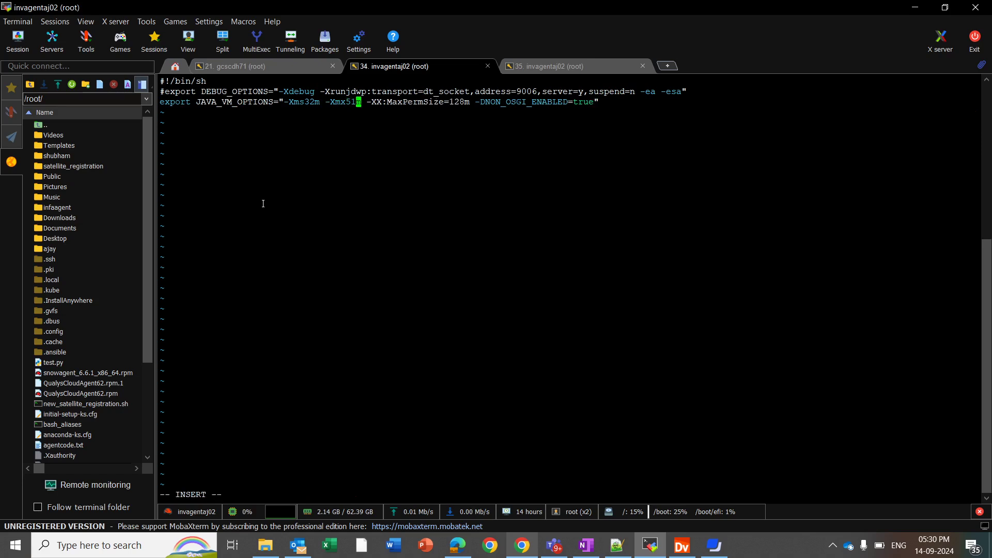
{"action": "key", "text": "BackSpace"}
{"action": "key", "text": "BackSpace"}
{"action": "type", "text": "1024"}
{"action": "key", "text": "Right"}
{"action": "key", "text": "Left"}
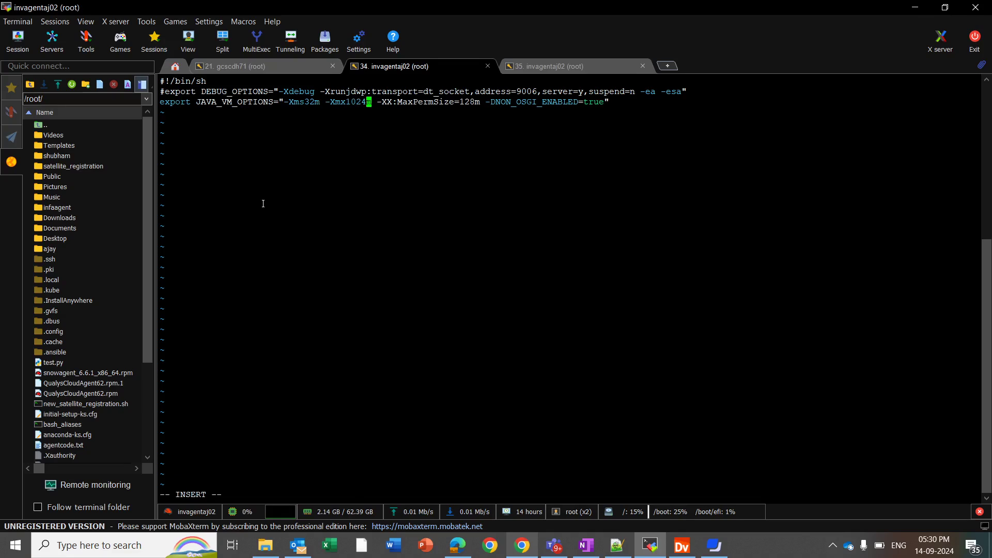
{"action": "key", "text": "Escape"}
{"action": "type", "text": ":wq"}
Save the file with :wq, return to agentcore and list its files.
{"action": "key", "text": "Return"}
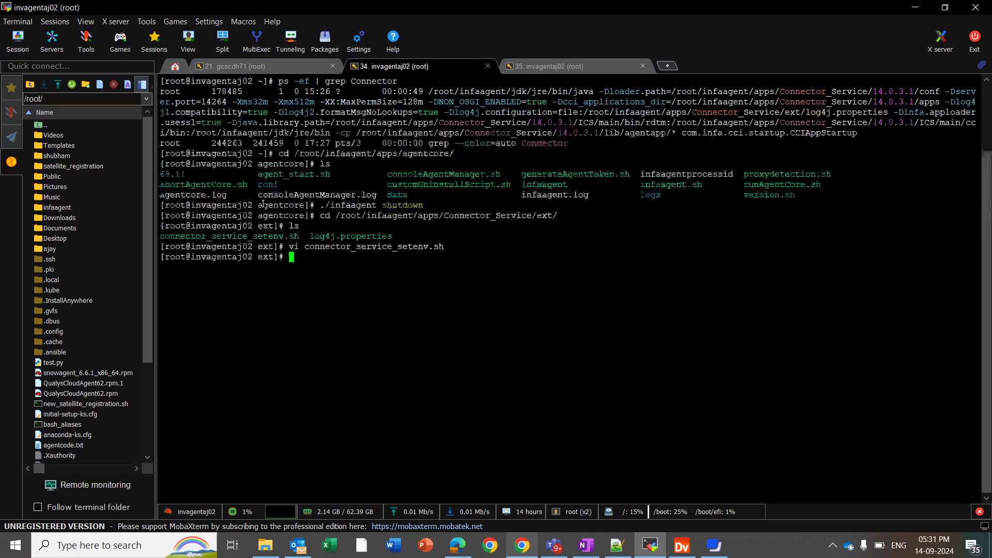
{"action": "type", "text": "c"}
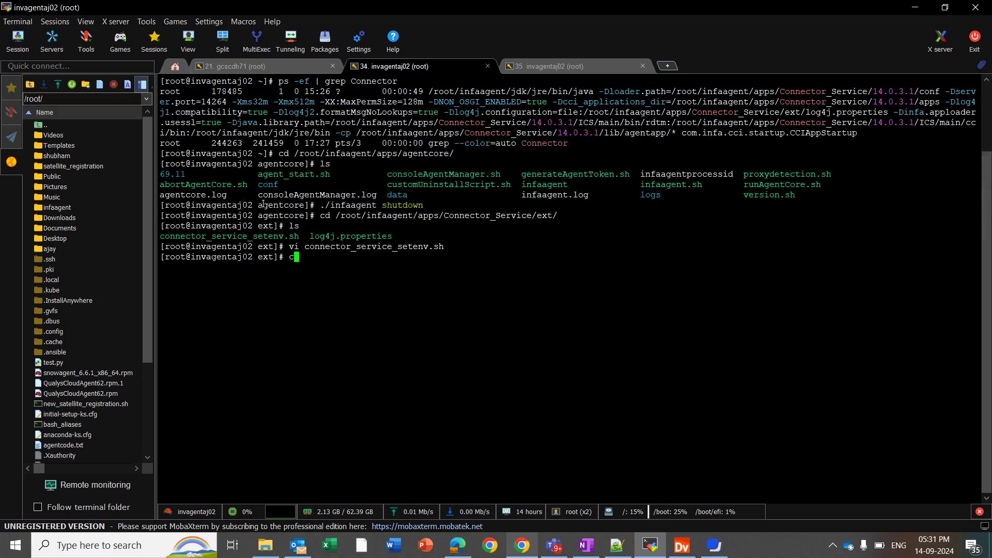
{"action": "type", "text": "d -"}
{"action": "key", "text": "Return"}
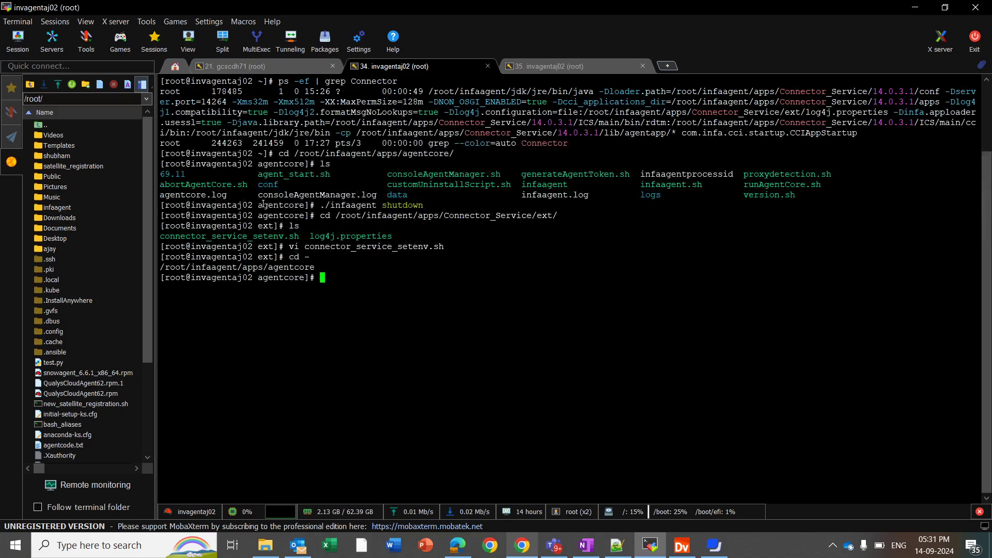
{"action": "type", "text": "ls"}
{"action": "key", "text": "Return"}
{"action": "type", "text": "./"}
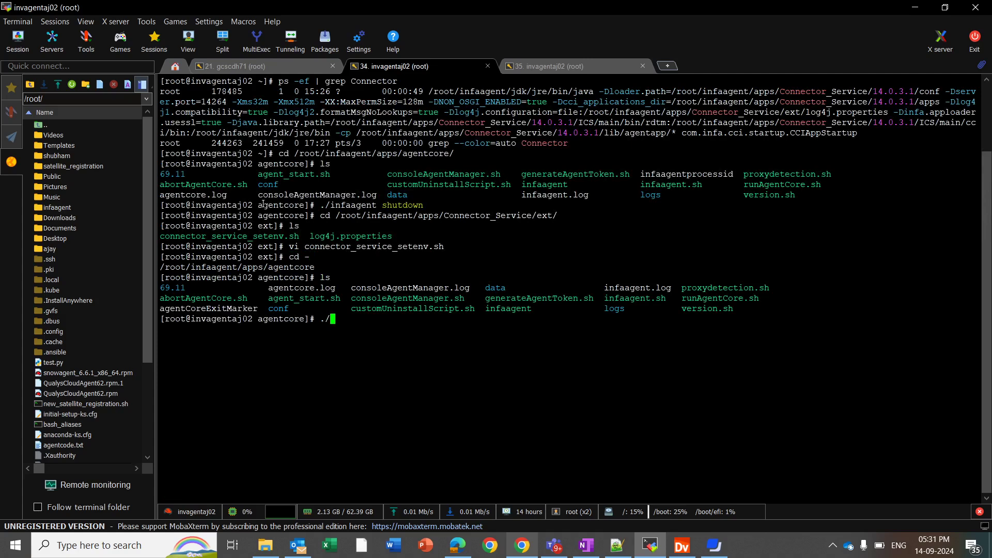
Run ./infaagent startup to start the Informatica agent again.
{"action": "double_click", "coordinate": [502, 309]}
{"action": "right_click", "coordinate": [502, 308]}
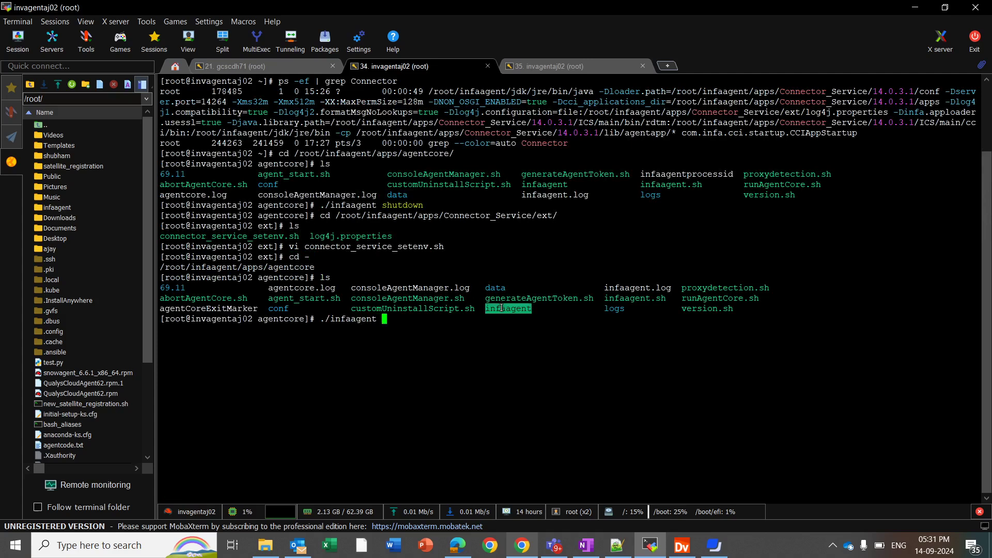
{"action": "type", "text": "startu"}
{"action": "type", "text": "po"}
{"action": "key", "text": "BackSpace"}
{"action": "key", "text": "Return"}
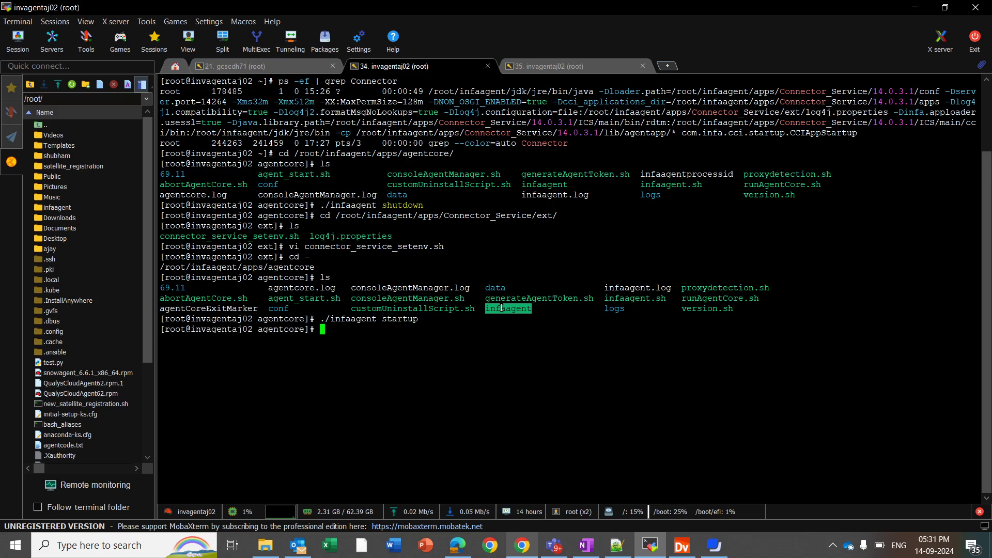
{"action": "left_click", "coordinate": [502, 308]}
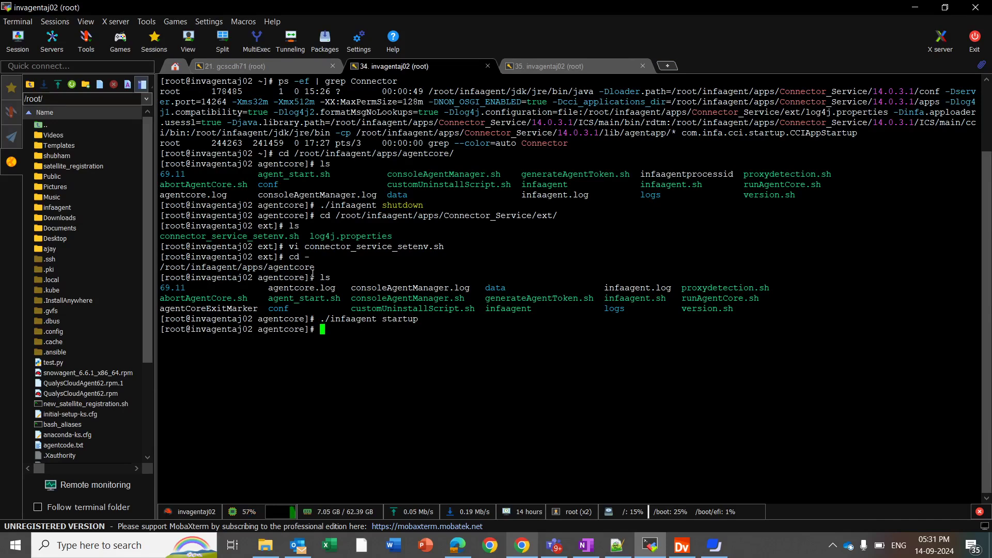
{"action": "type", "text": "ps "}
{"action": "type", "text": "-ef | "}
{"action": "type", "text": "grep Connec"}
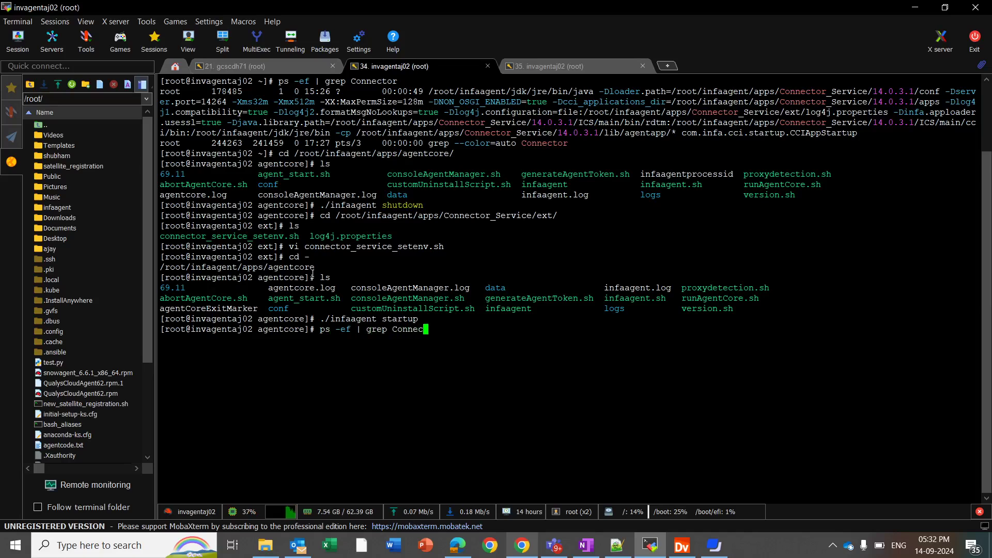
{"action": "type", "text": "tor"}
Run ps -ef | grep Connector to confirm the process now shows -Xmx1024m.
{"action": "key", "text": "Return"}
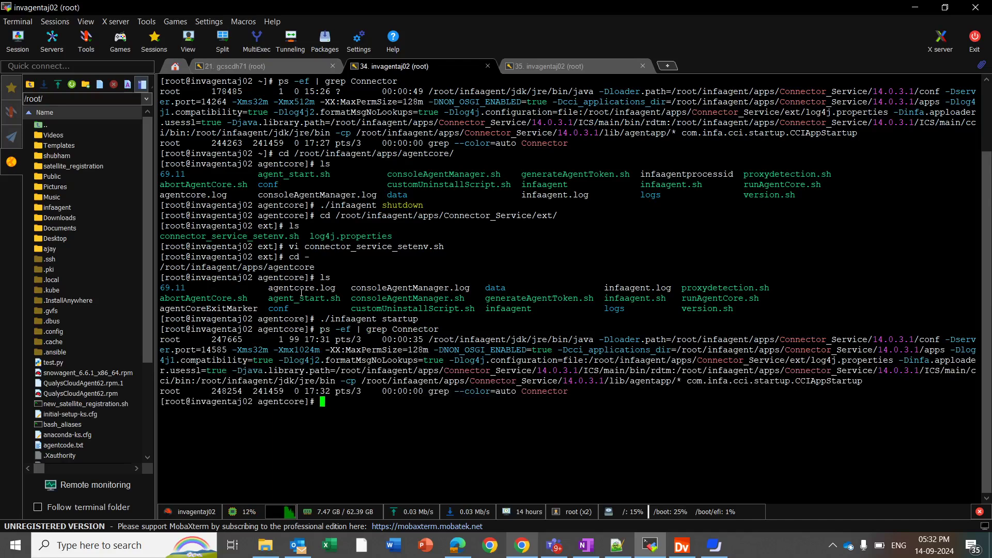